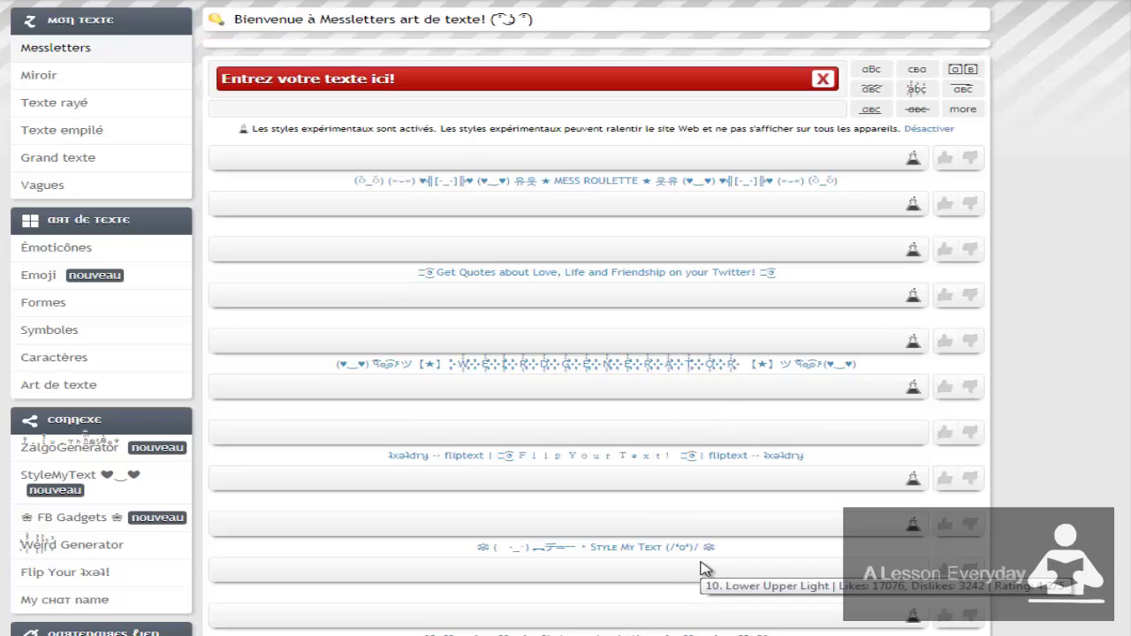
Enter 'sami' in the Messletters input and select the italic Sami style.
left_click(367, 81)
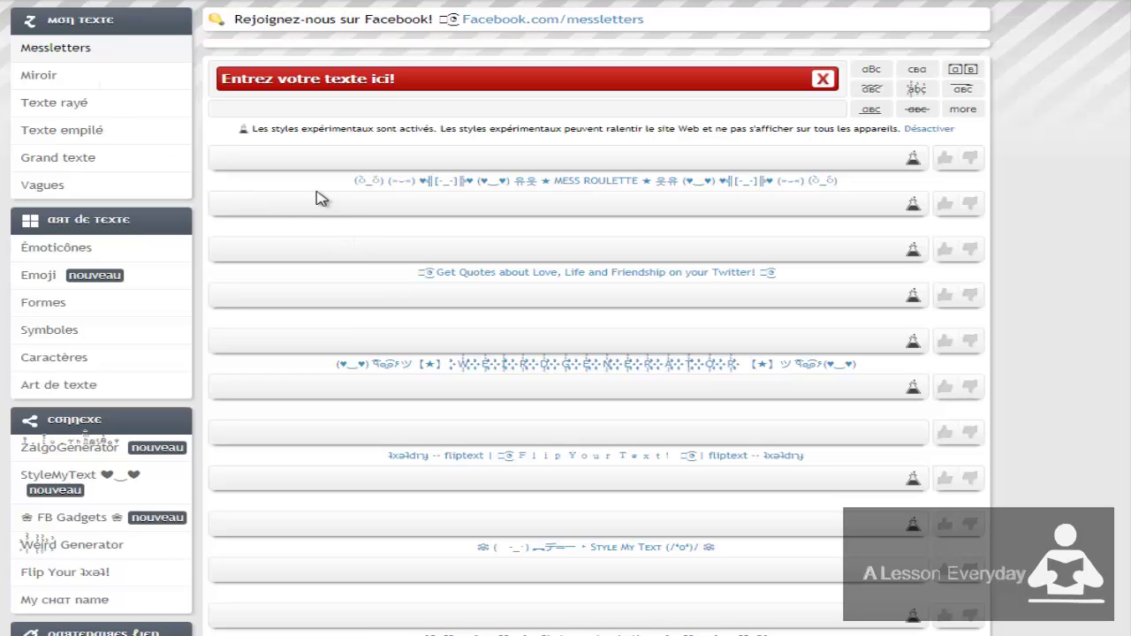
left_click(318, 81)
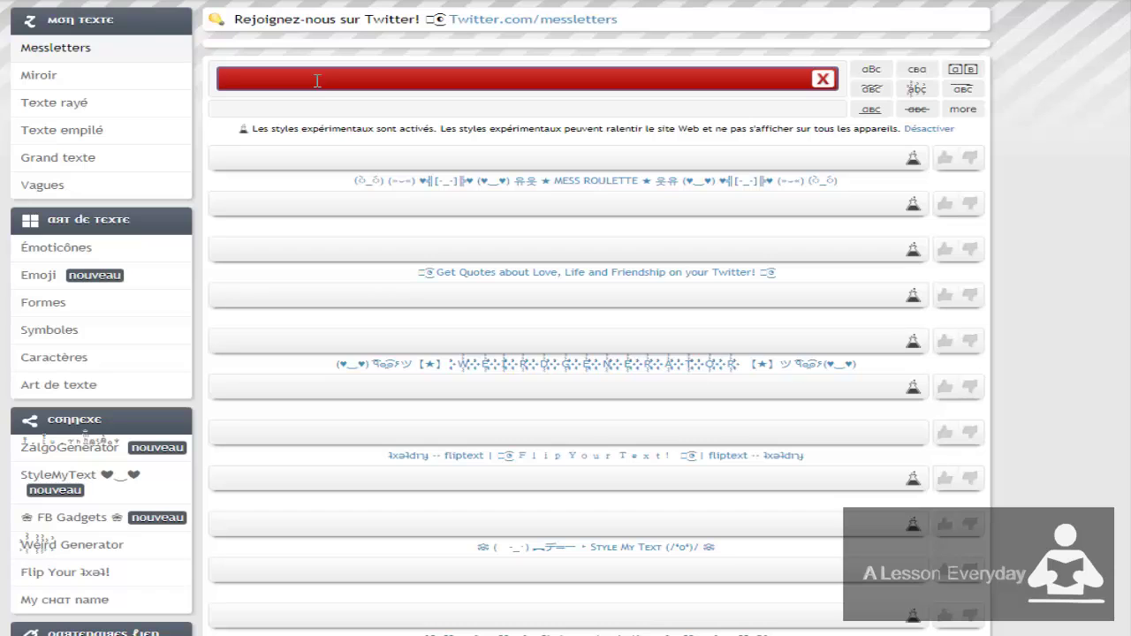
type("sami")
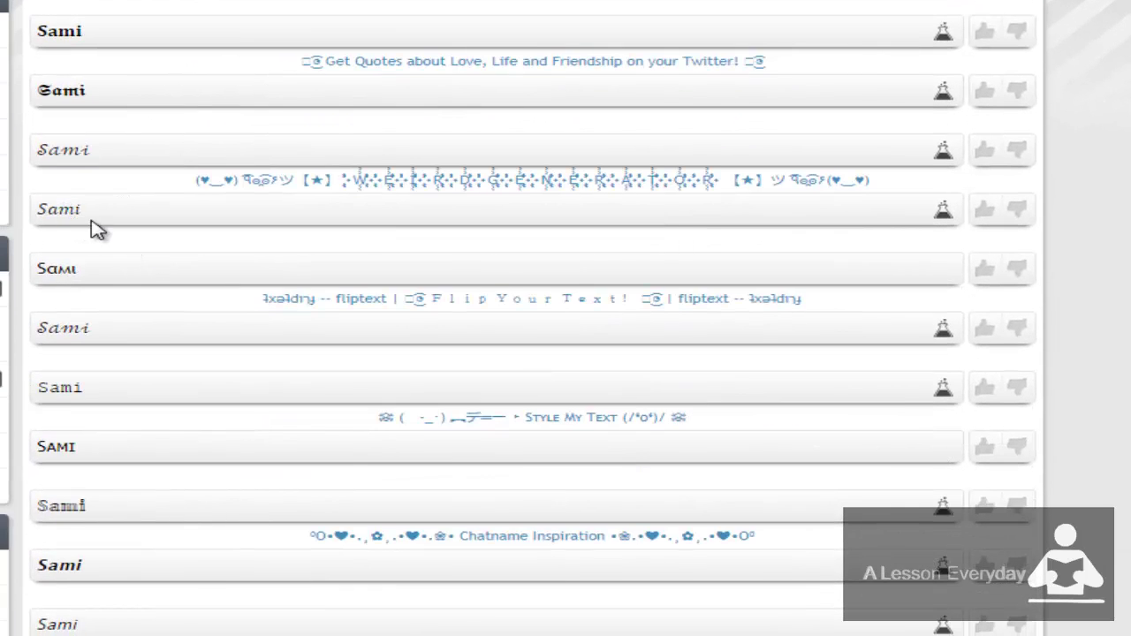
left_click_drag(86, 209, 42, 214)
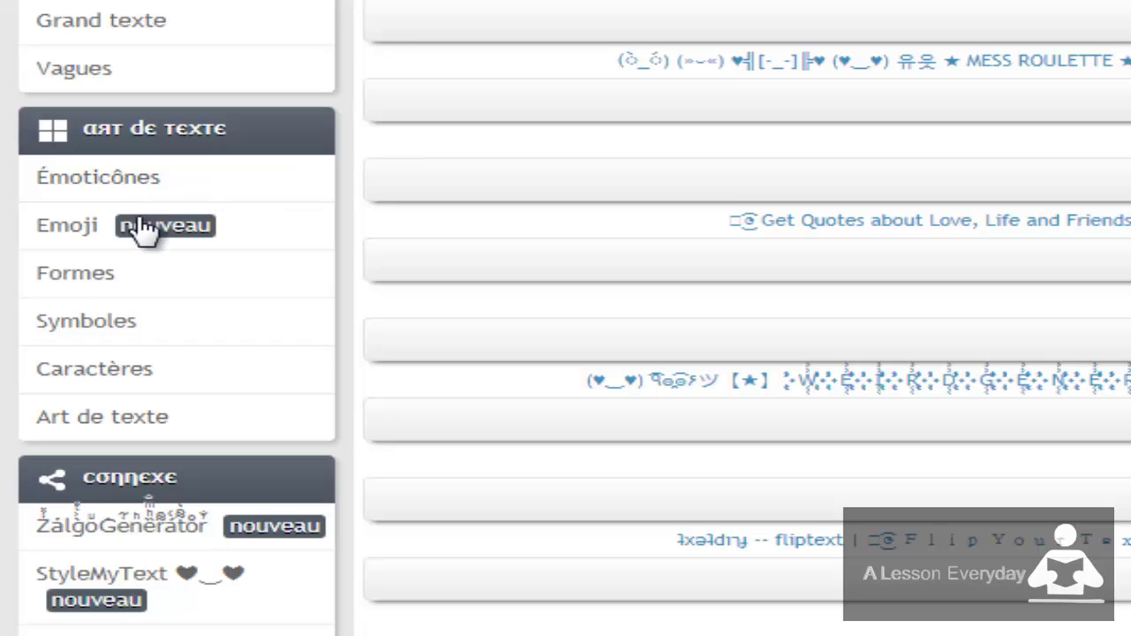
Open the Symboles page and scroll through its symbols.
left_click(132, 323)
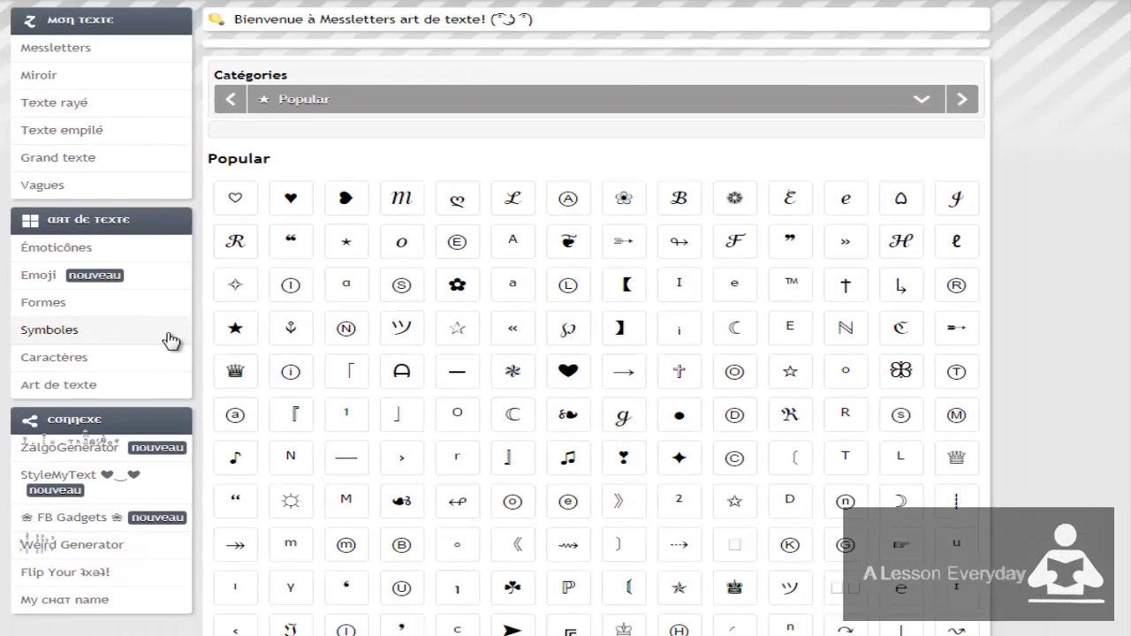
scroll(162, 342, "down", 1)
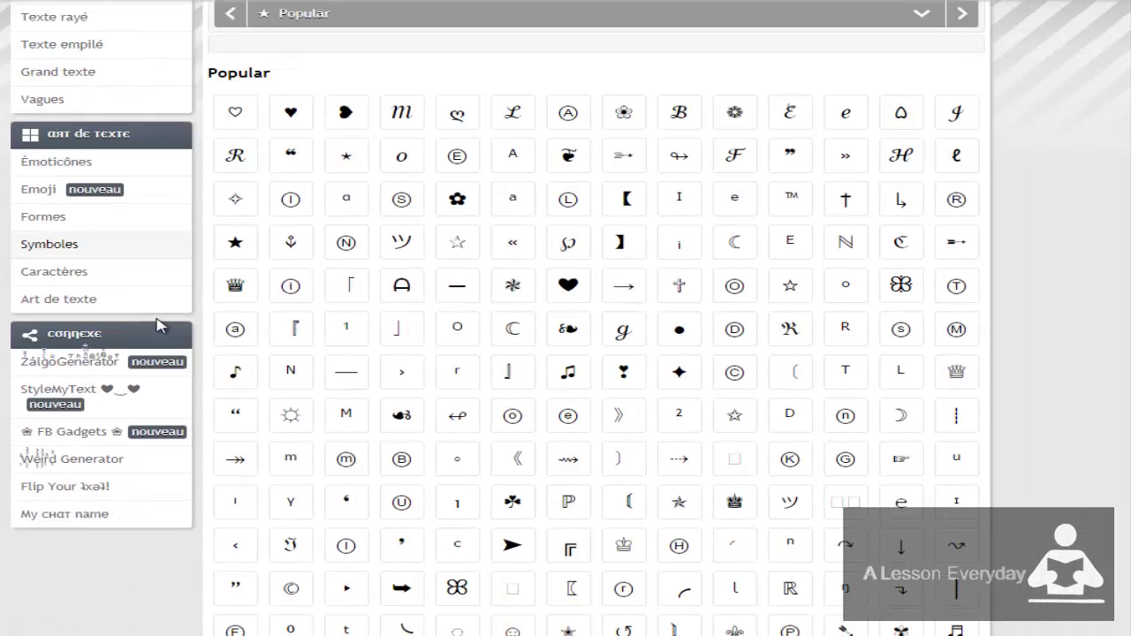
scroll(159, 324, "down", 1)
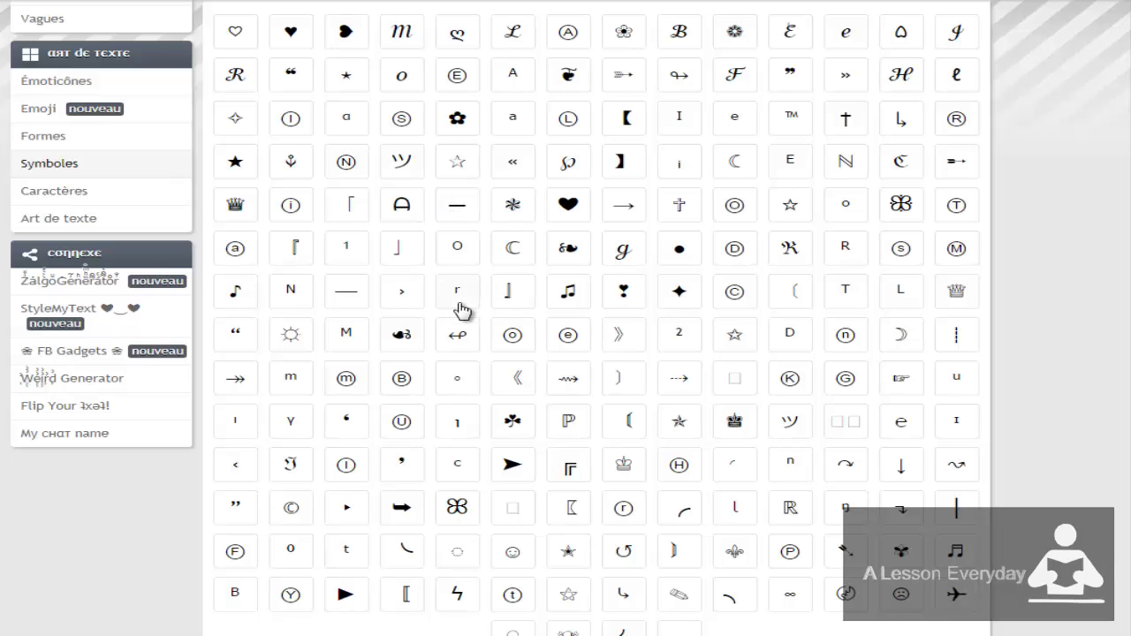
scroll(459, 310, "up", 1)
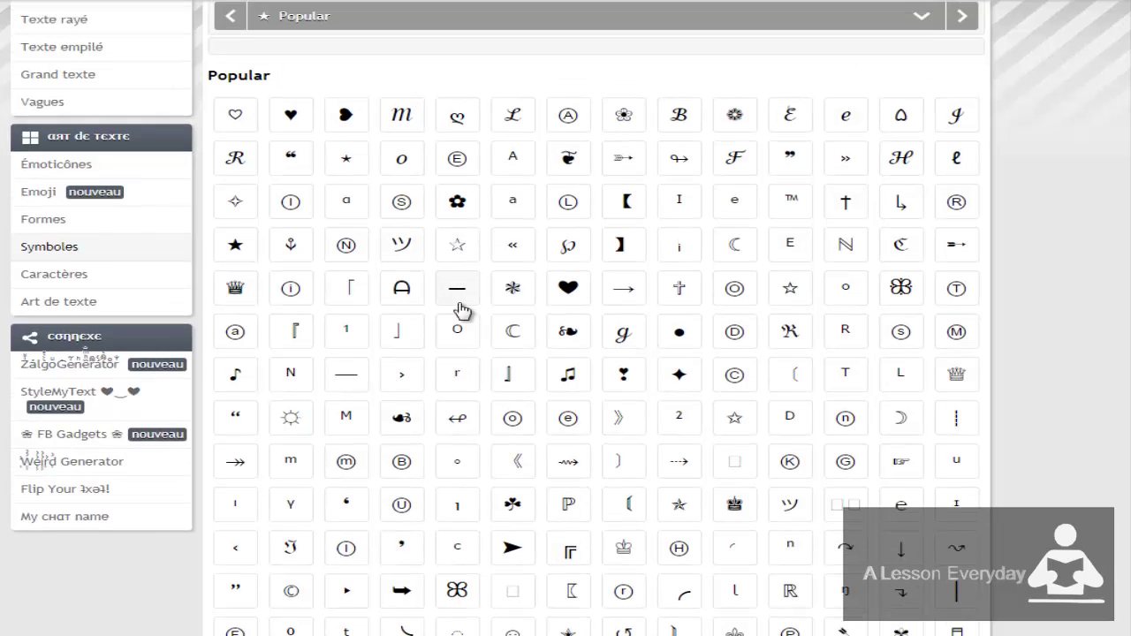
scroll(459, 310, "up", 1)
Browse the Catégories dropdown and close it, keeping the Popular category.
left_click(408, 113)
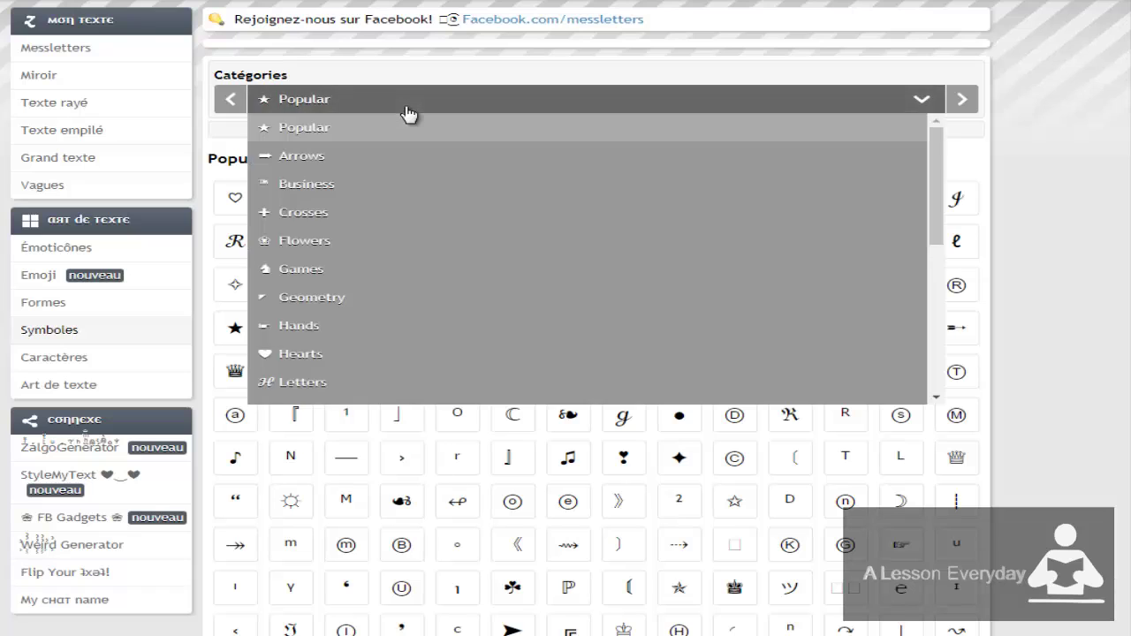
scroll(362, 265, "down", 1)
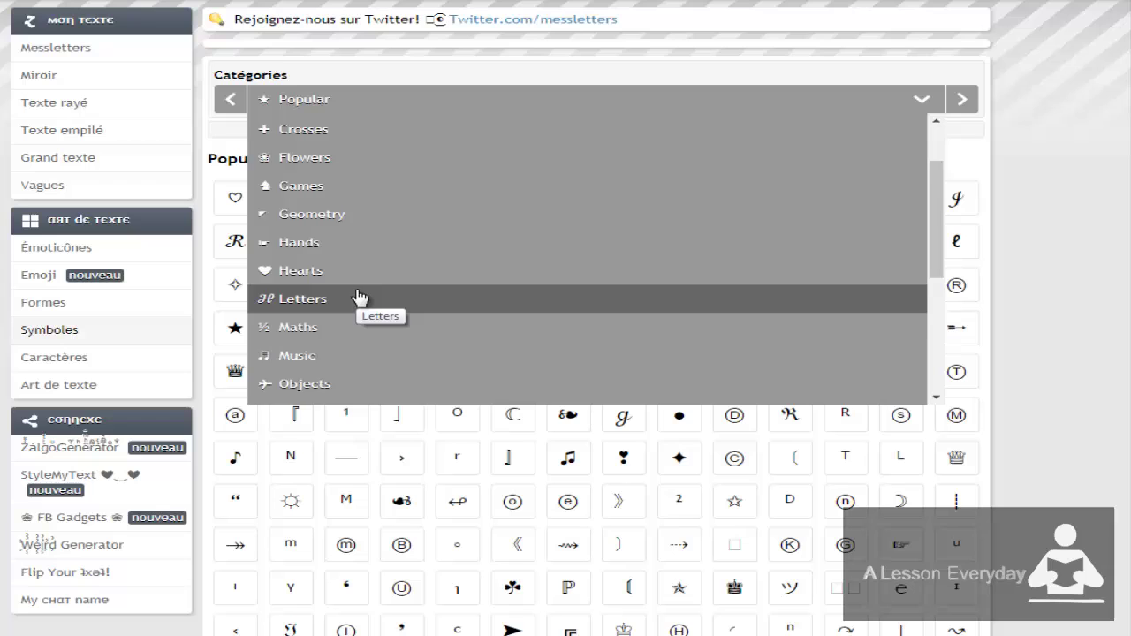
scroll(358, 297, "down", 2)
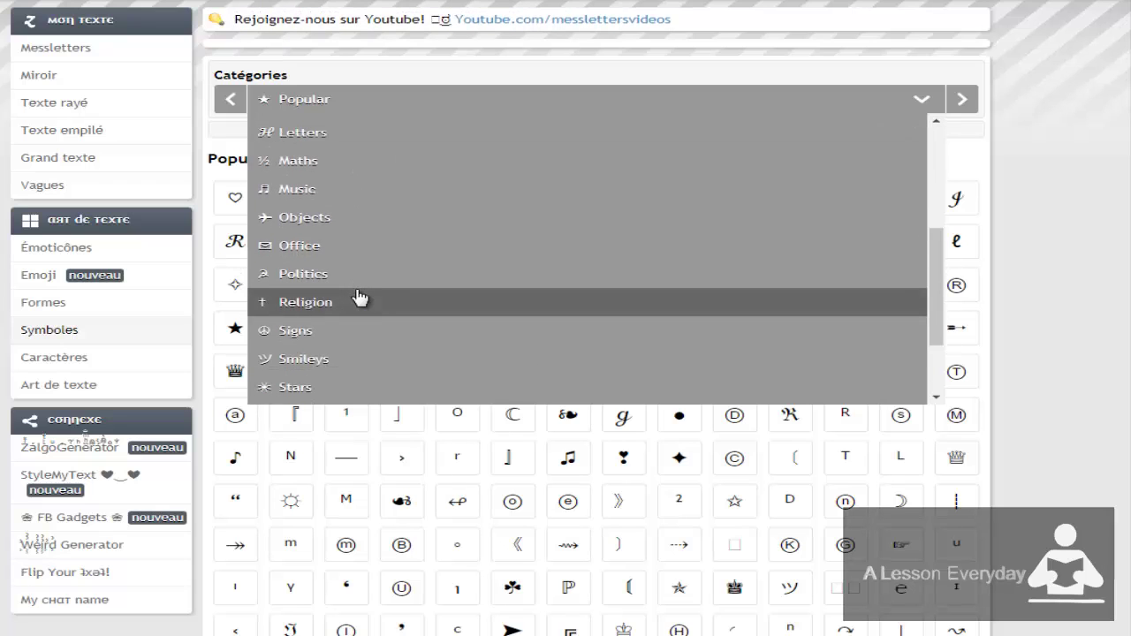
scroll(359, 296, "down", 1)
scroll(360, 296, "down", 1)
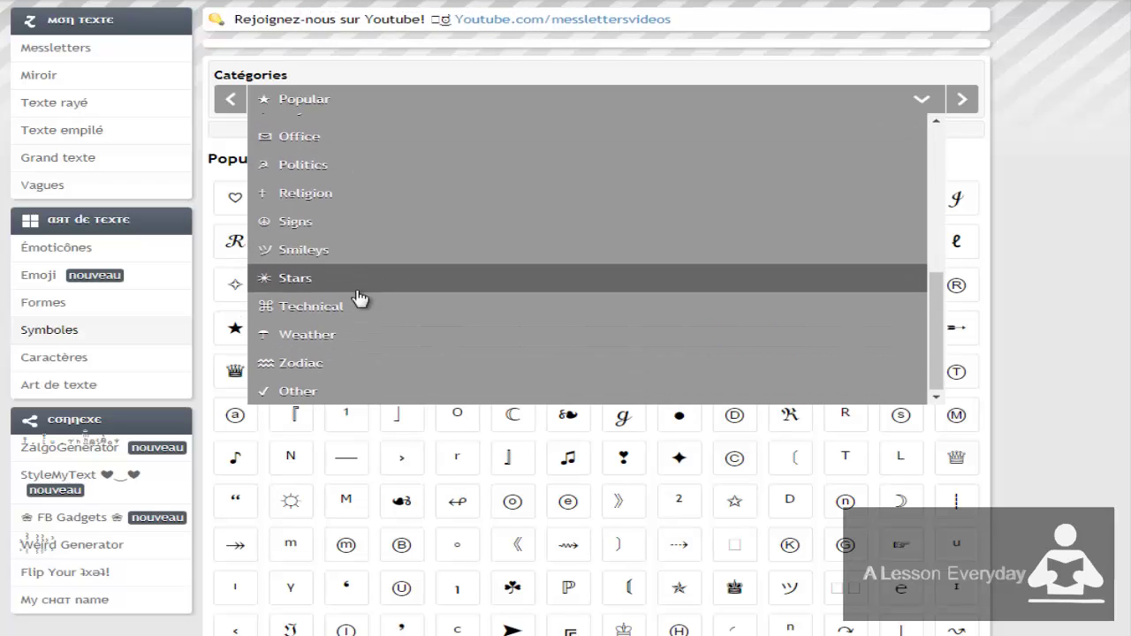
left_click(444, 72)
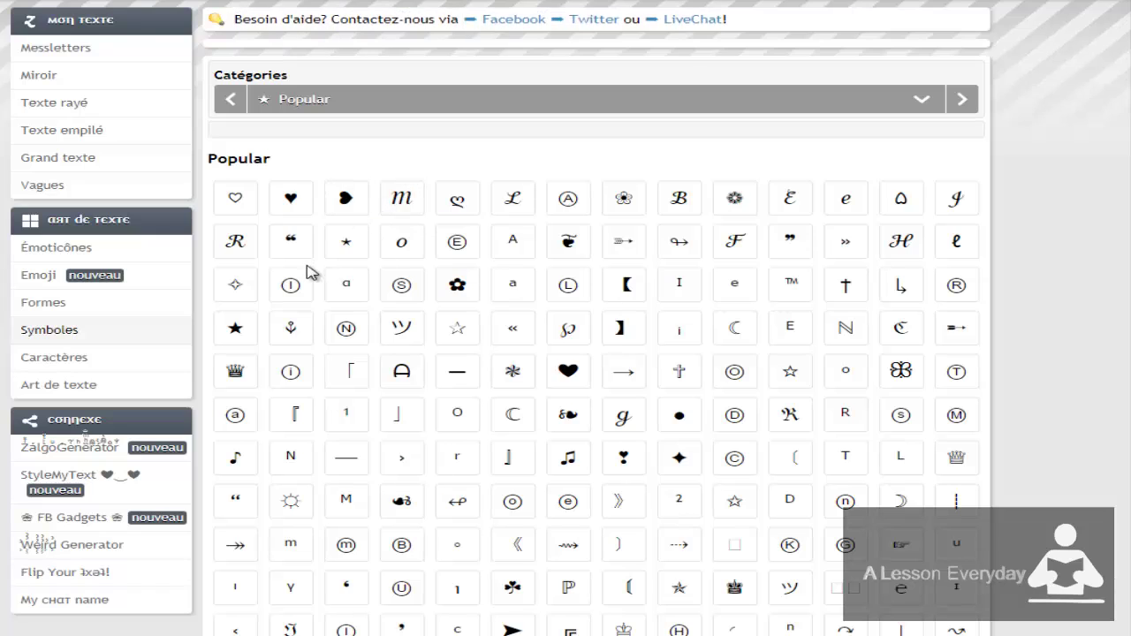
Pick the outline heart, mirror 'SAMI' on the Miroir page, then go to Texte rayé.
left_click(235, 200)
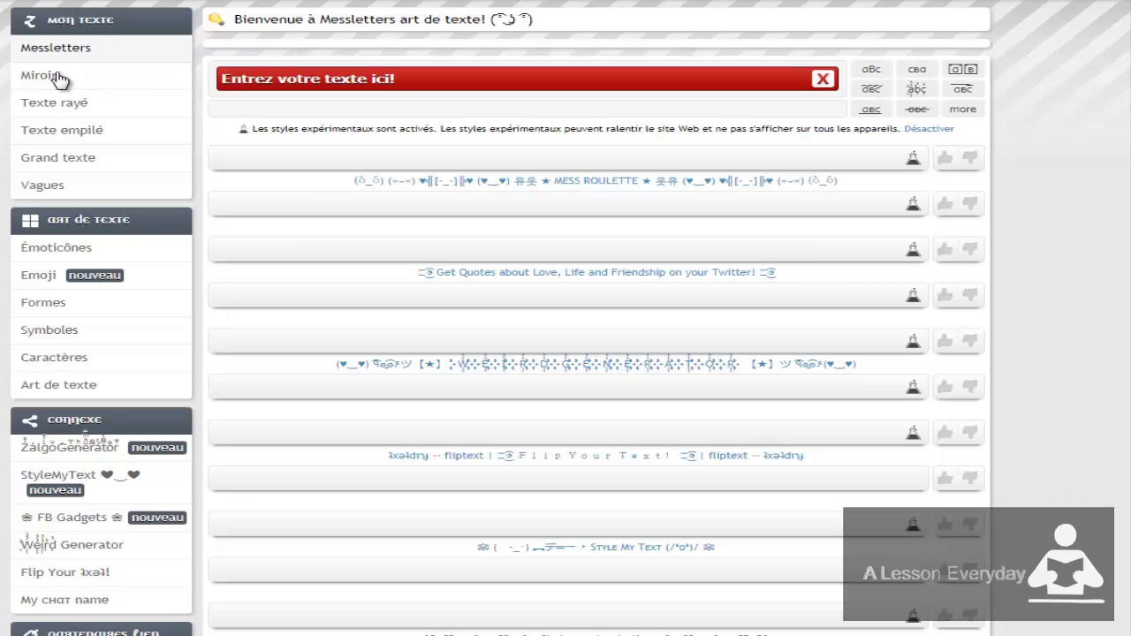
left_click(57, 80)
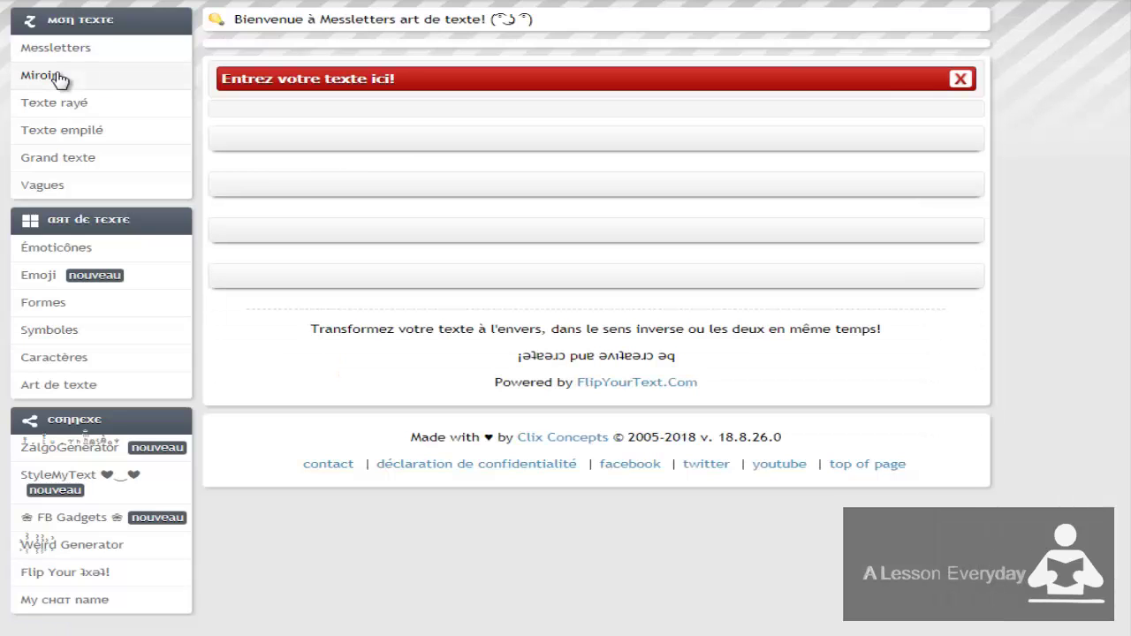
left_click(268, 78)
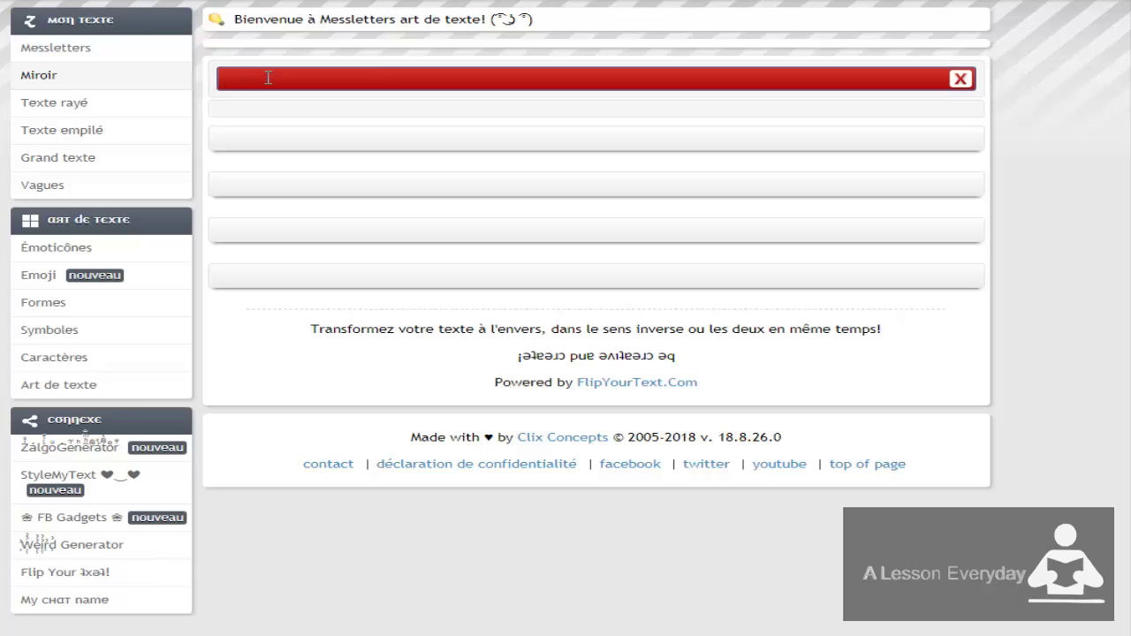
type("S")
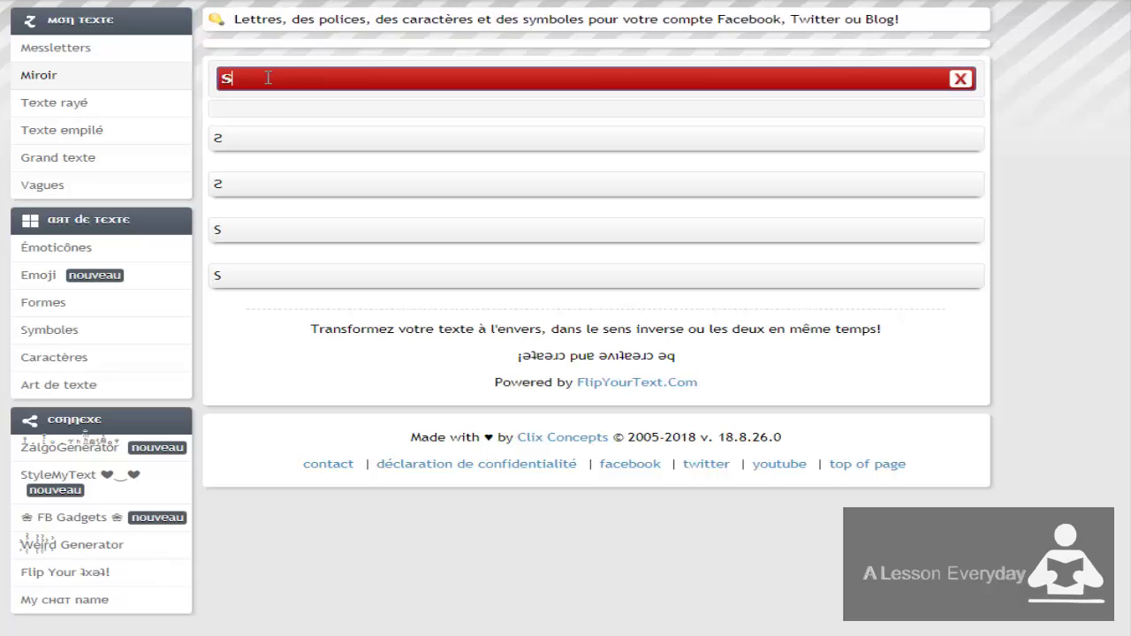
type("AMI")
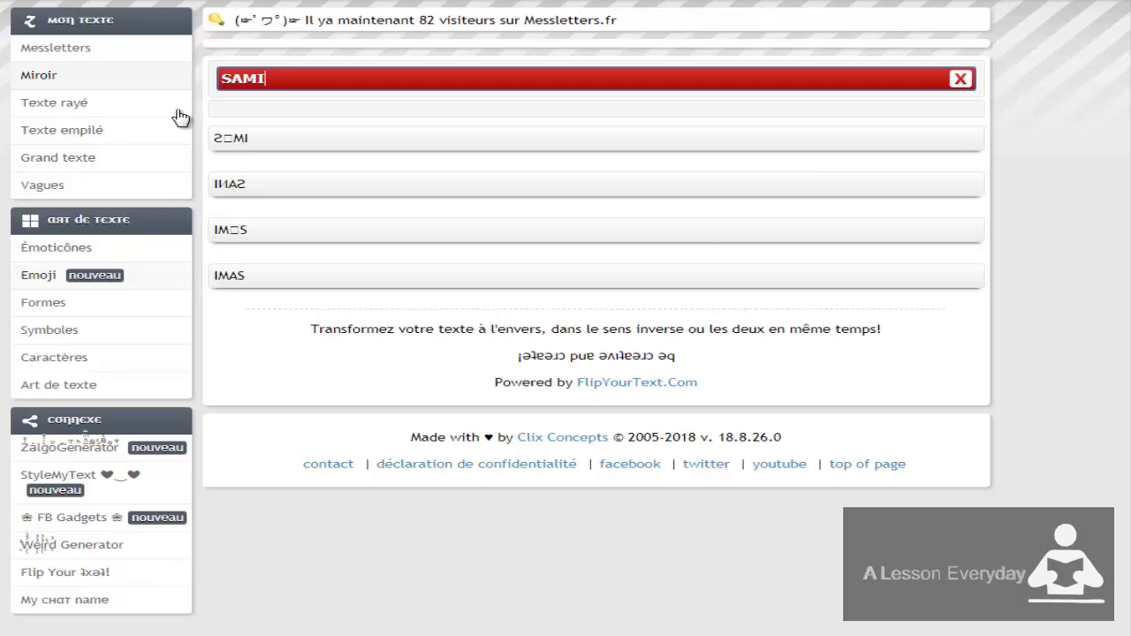
left_click(95, 109)
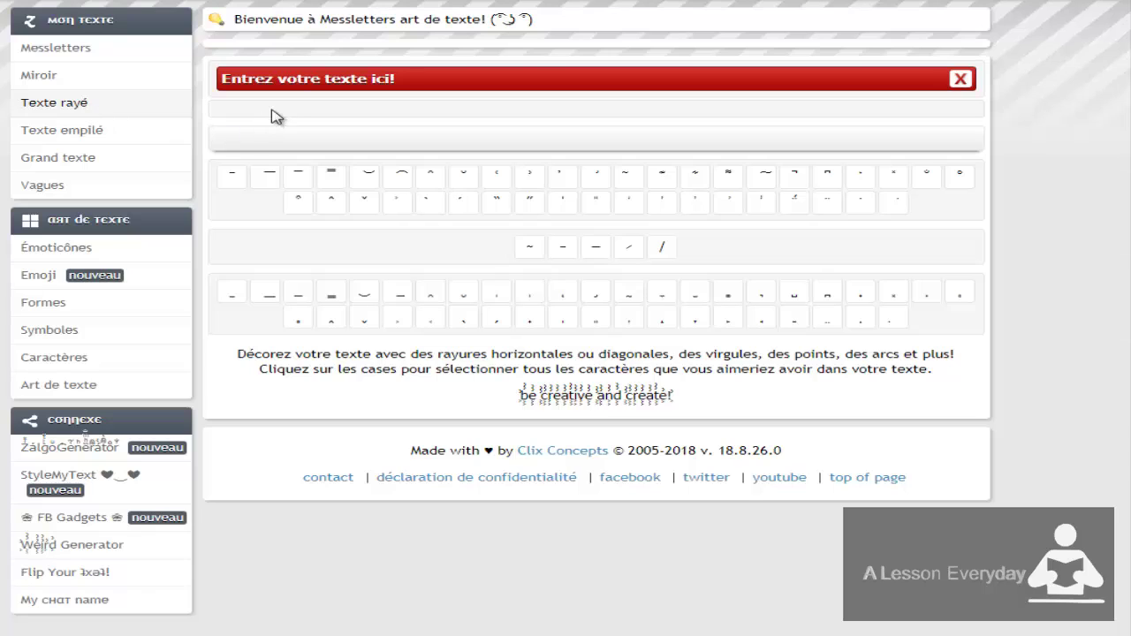
Enter the name and stack overline, arc and underneath marks on the Sami preview.
left_click(287, 75)
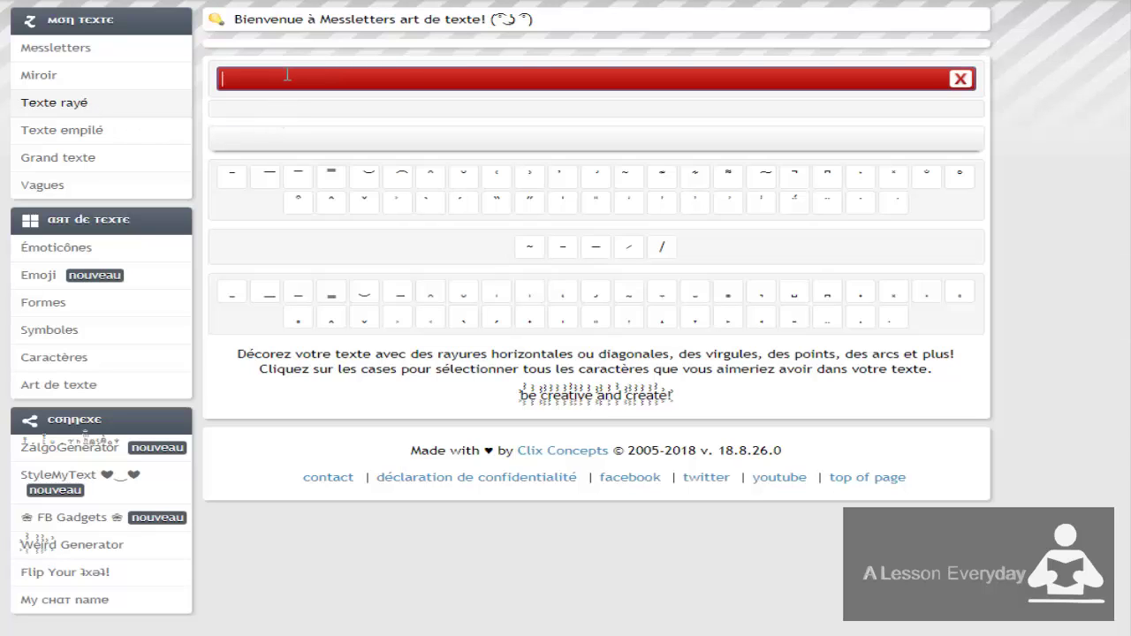
type("Sami")
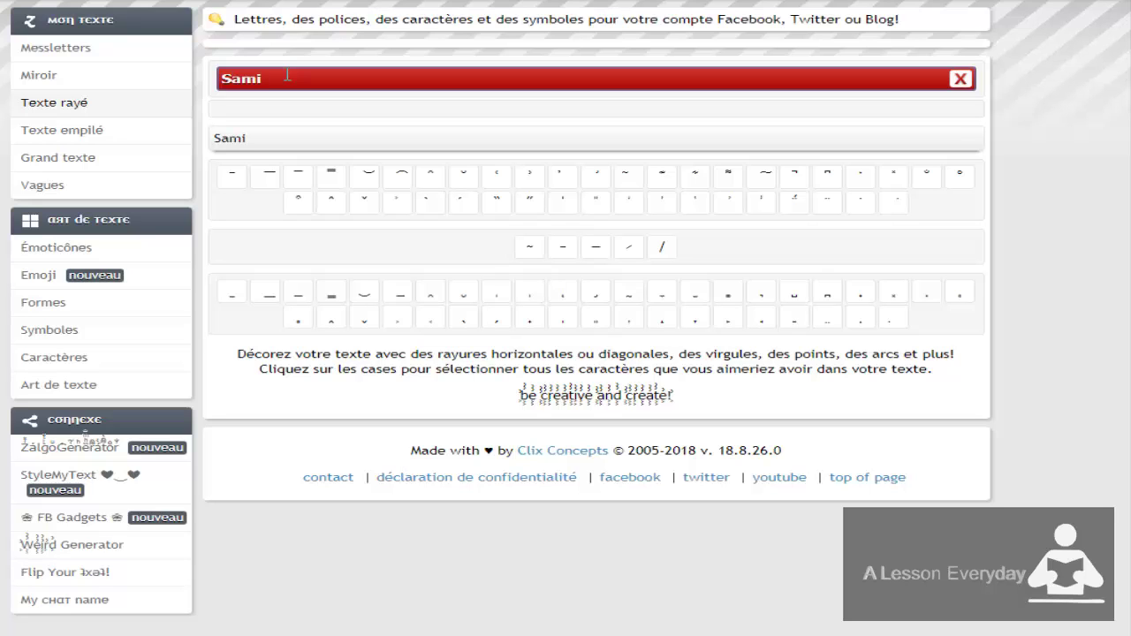
left_click(305, 181)
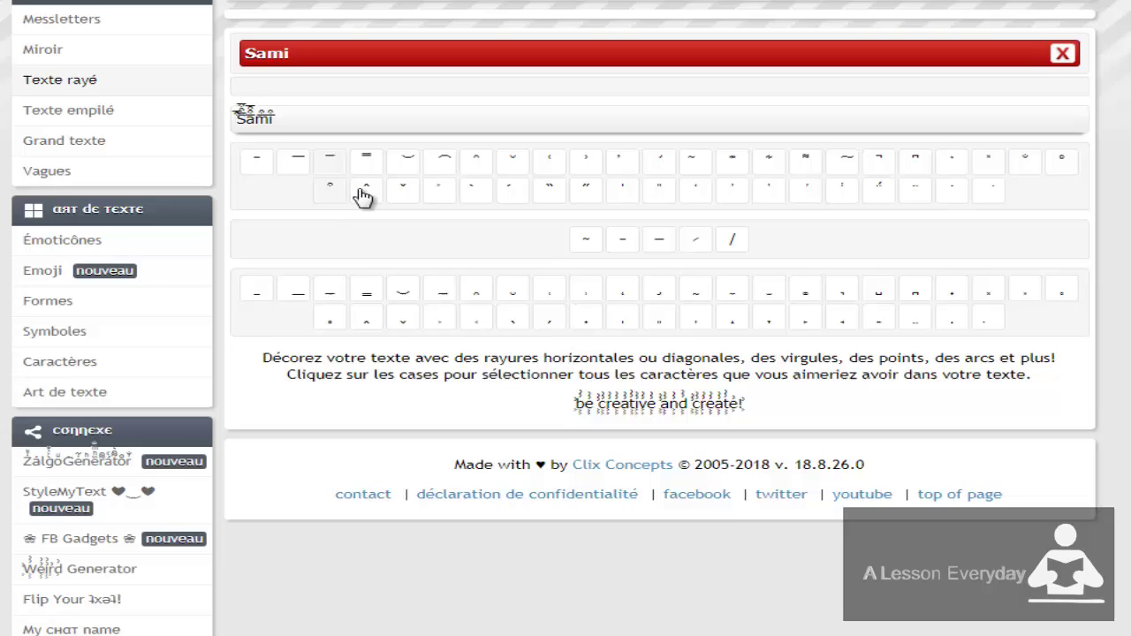
left_click(347, 197)
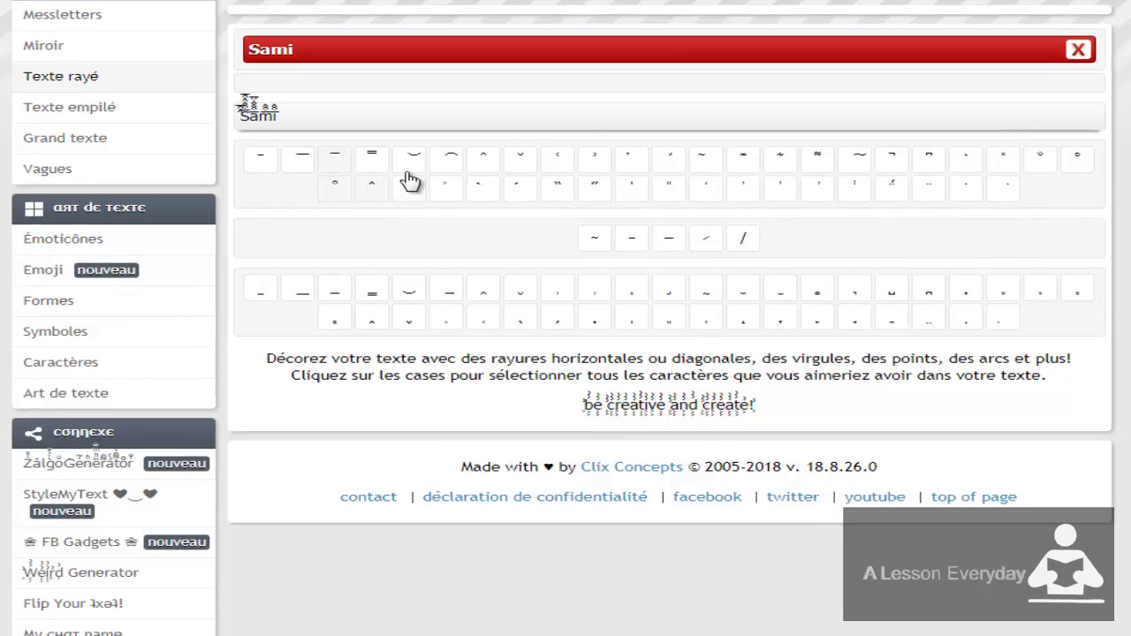
left_click(446, 166)
left_click(483, 193)
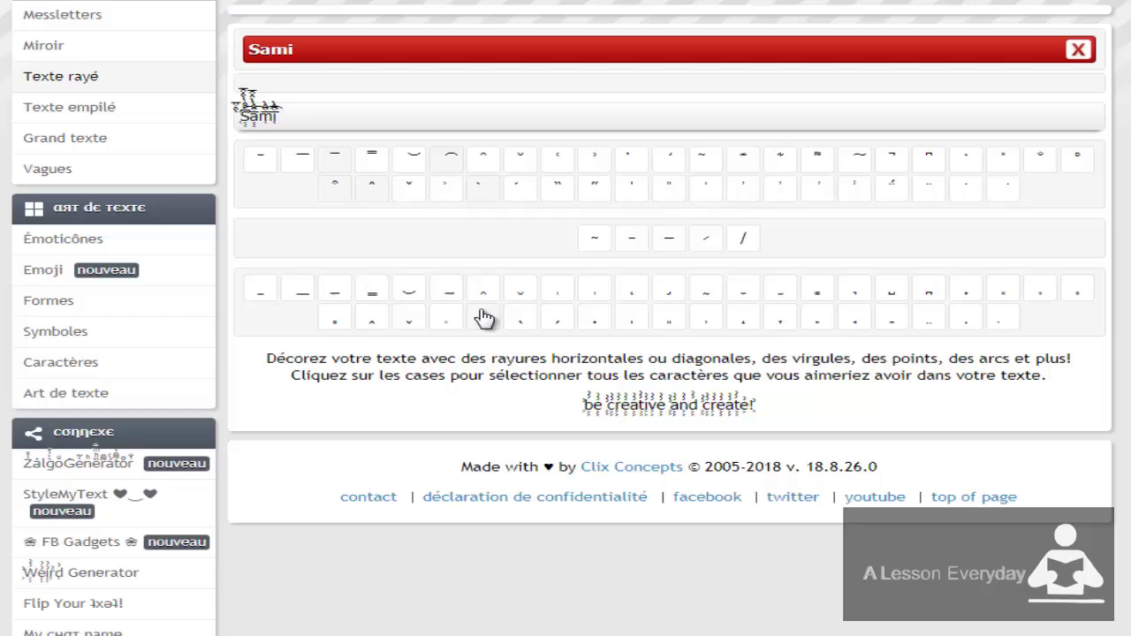
left_click(370, 314)
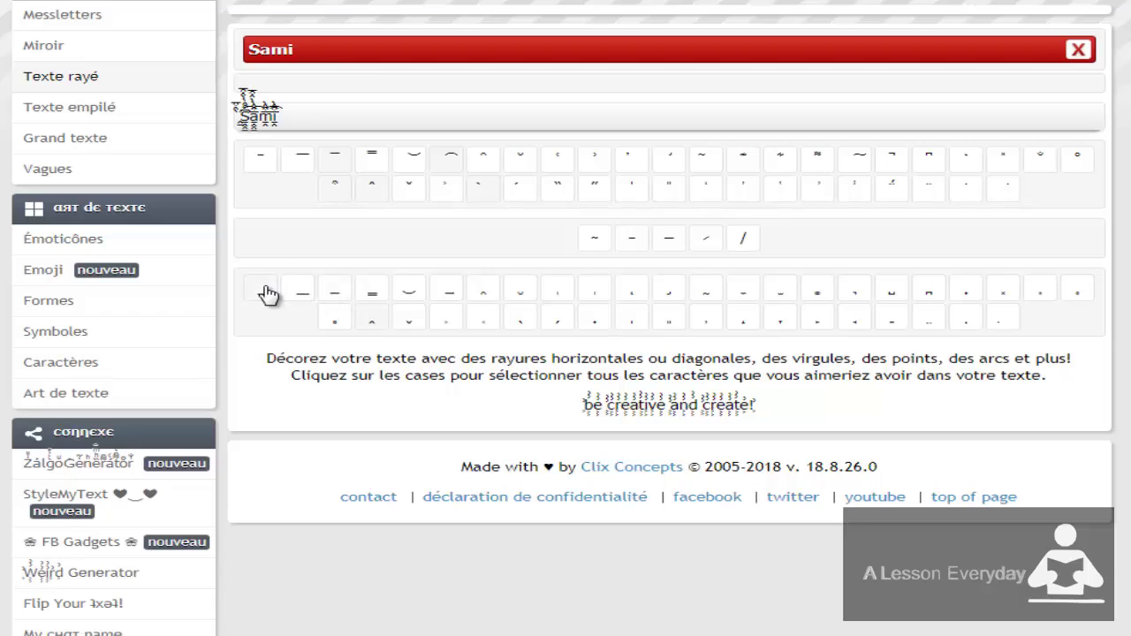
Browse the Popular shapes on the Formes page and select the star-symbol row.
left_click(81, 307)
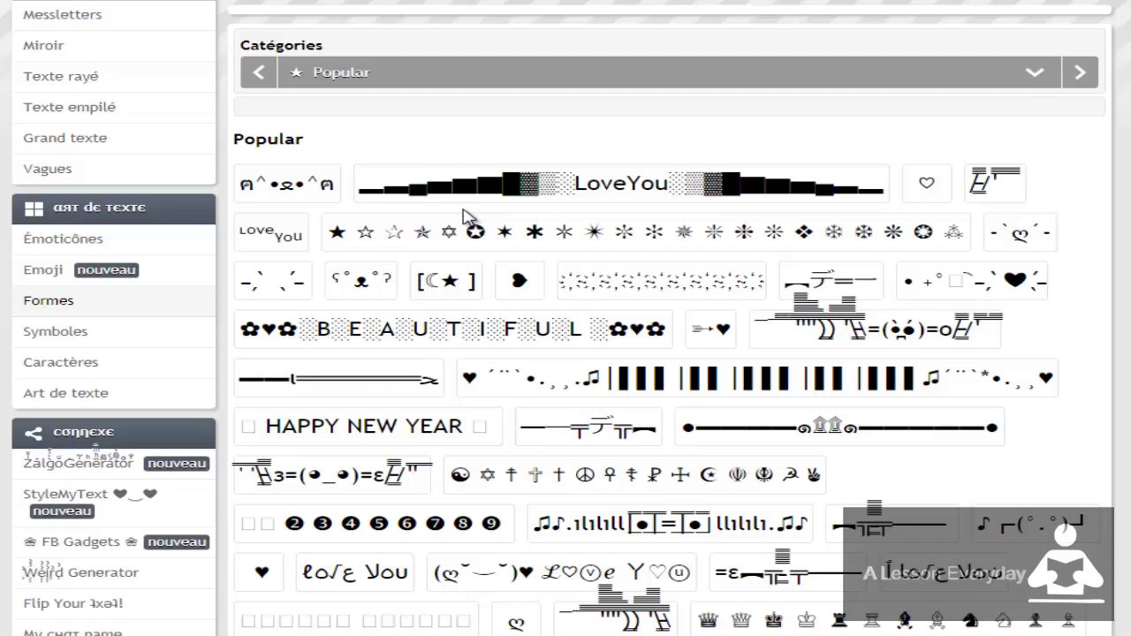
scroll(465, 216, "down", 1)
scroll(464, 217, "down", 1)
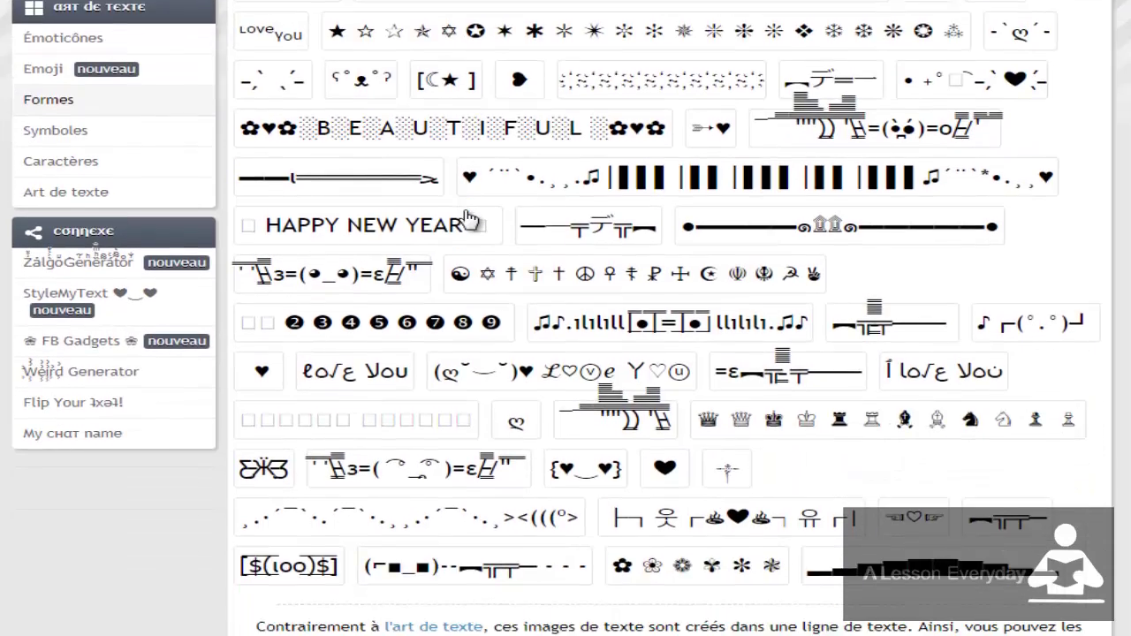
scroll(466, 219, "down", 1)
scroll(453, 218, "up", 1)
scroll(452, 217, "up", 1)
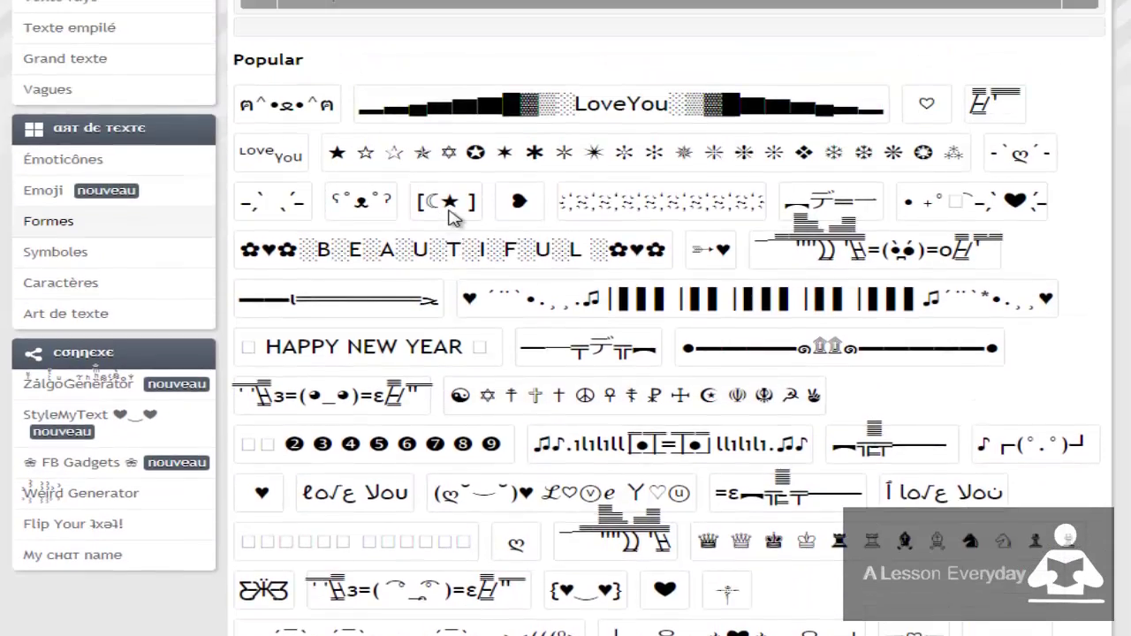
scroll(453, 218, "up", 1)
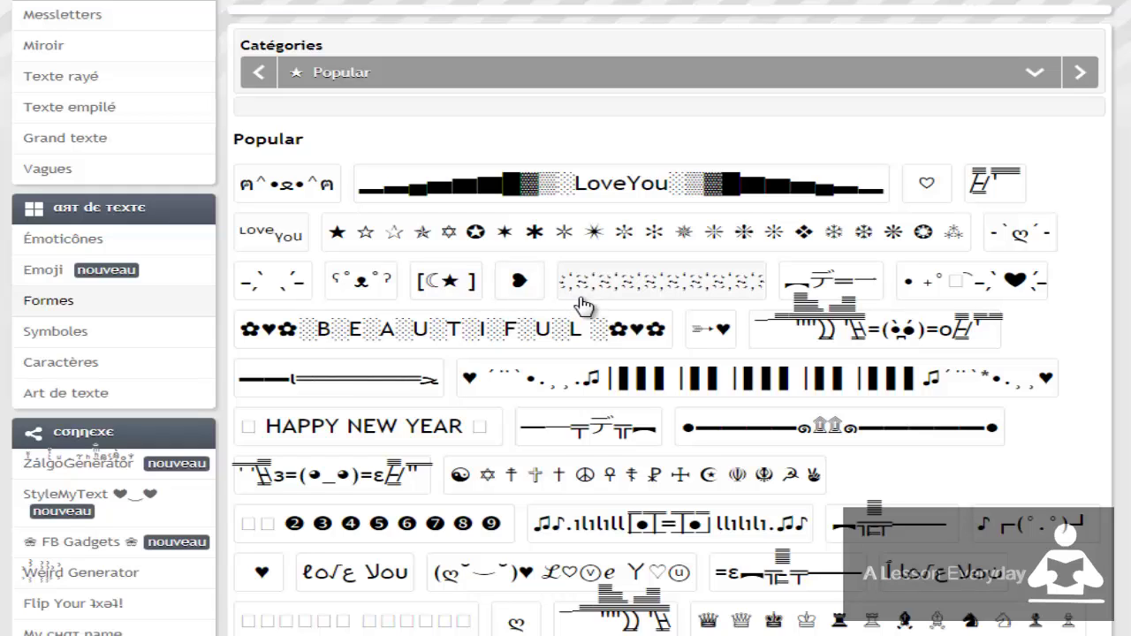
left_click(597, 233)
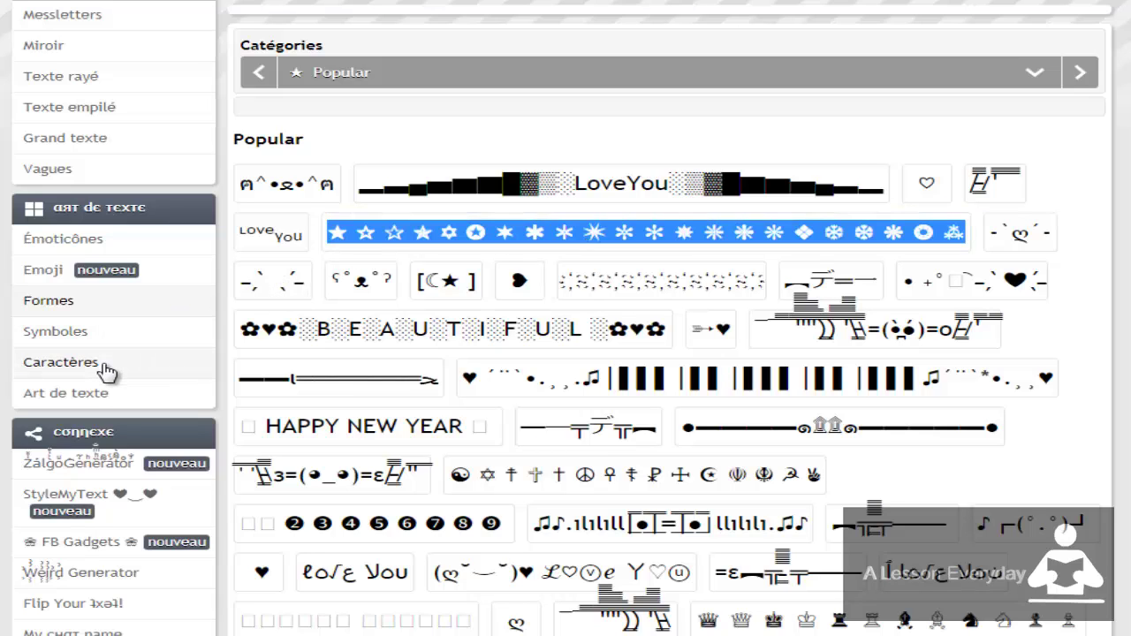
Browse the Caractères page's Dingbats and Miscellaneous Symbols grids.
left_click(106, 371)
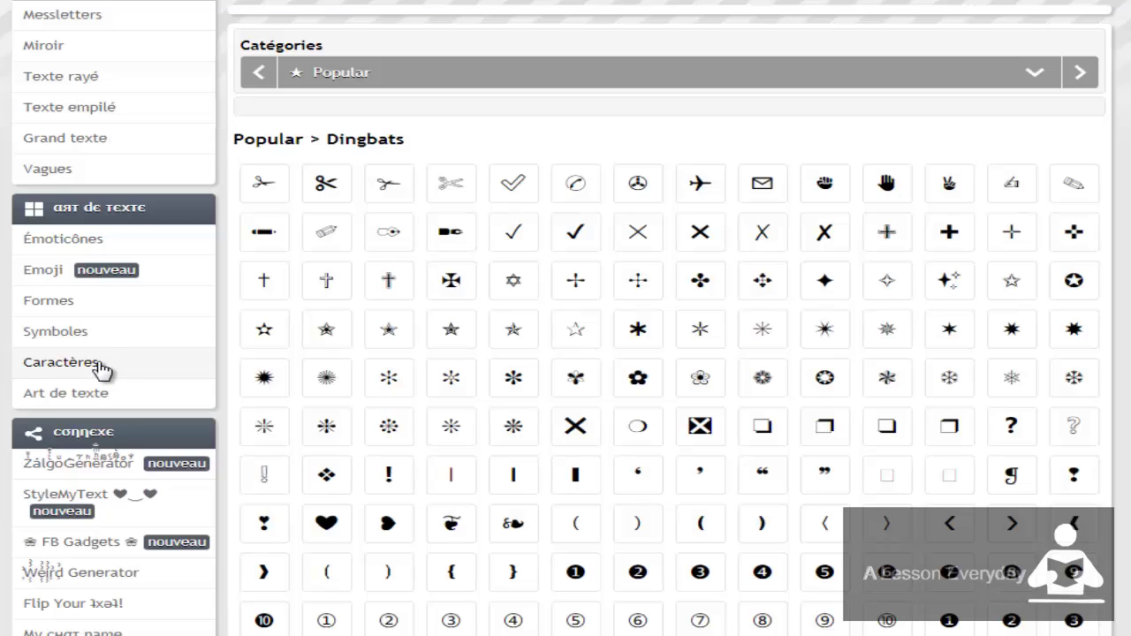
scroll(390, 353, "down", 1)
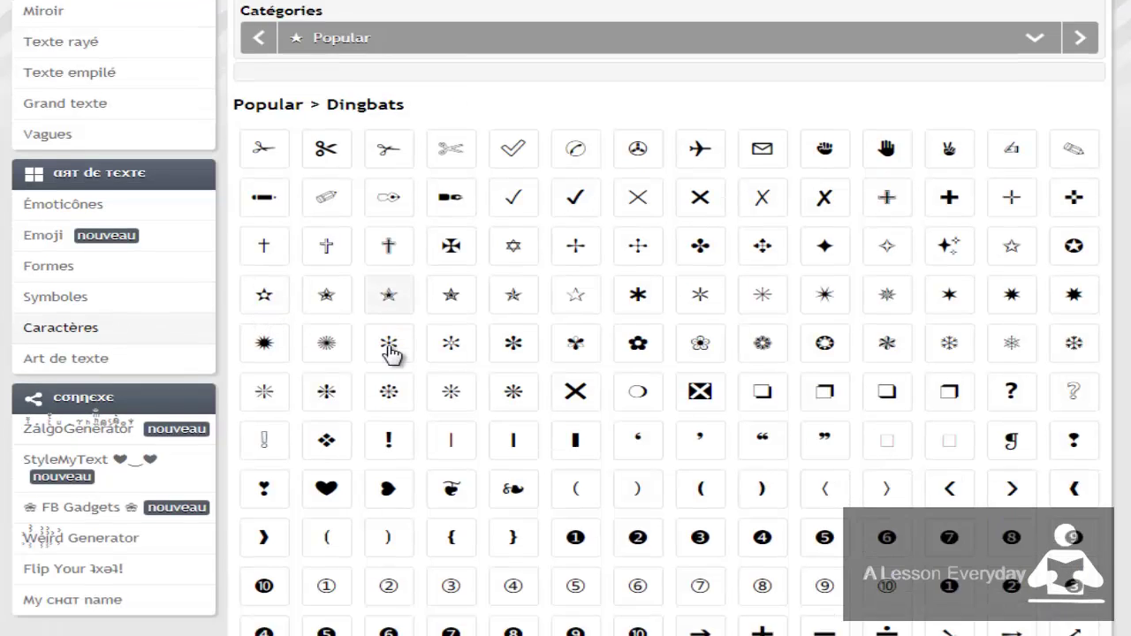
scroll(390, 353, "down", 2)
scroll(390, 353, "down", 3)
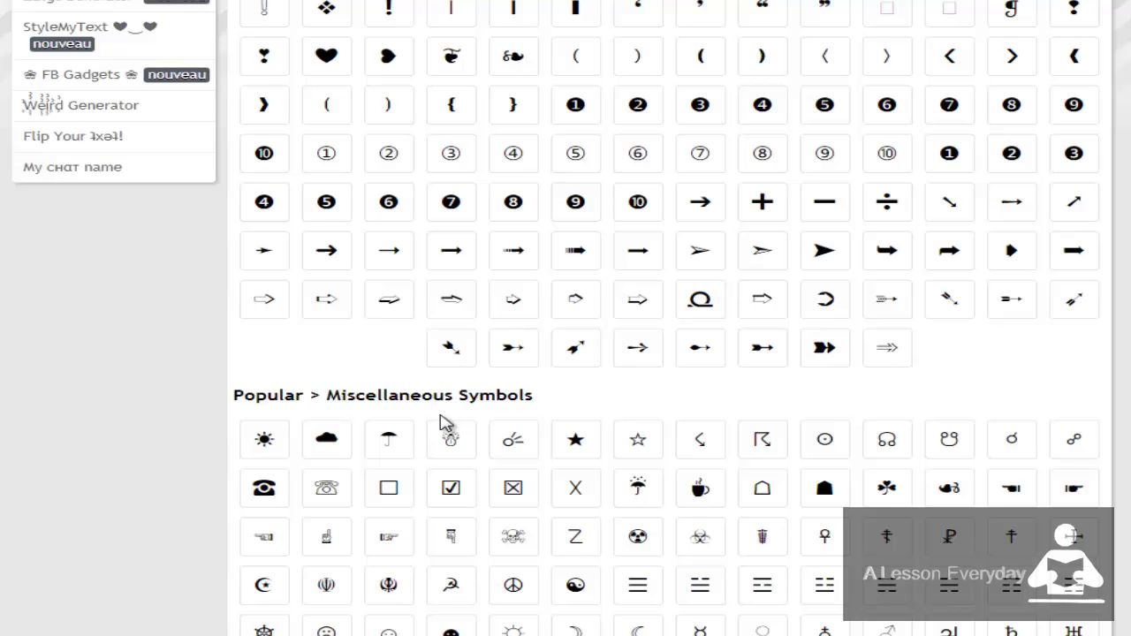
scroll(444, 423, "down", 2)
scroll(445, 422, "up", 2)
scroll(445, 422, "up", 2)
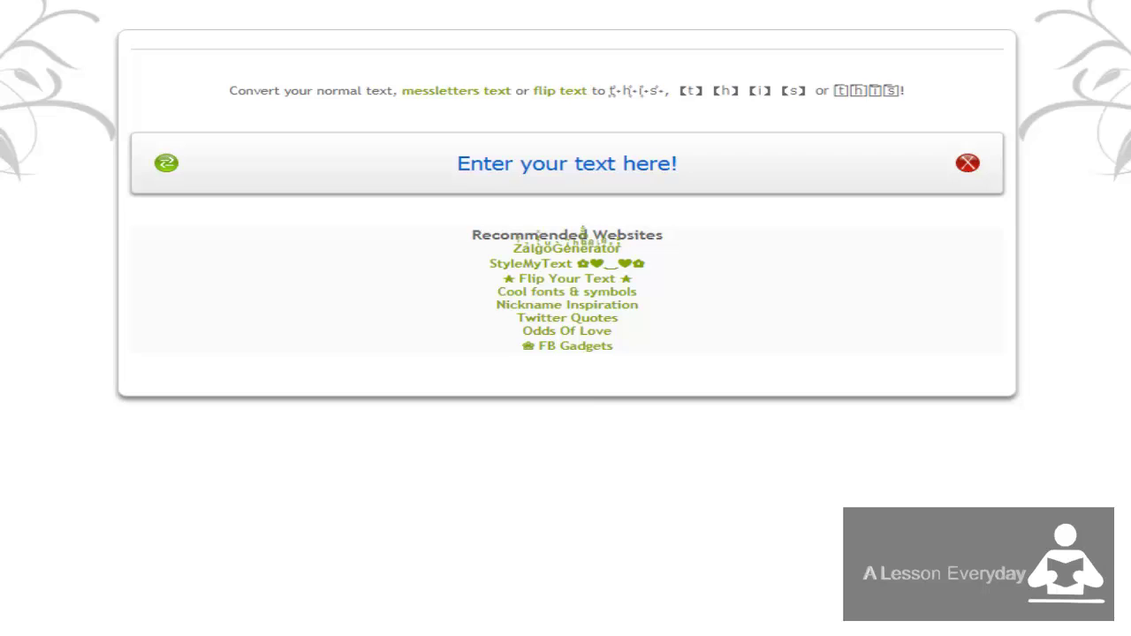
Complete 'Sami' in the WeirdGenerator field, scroll the decorated variants, and select the name.
left_click(491, 166)
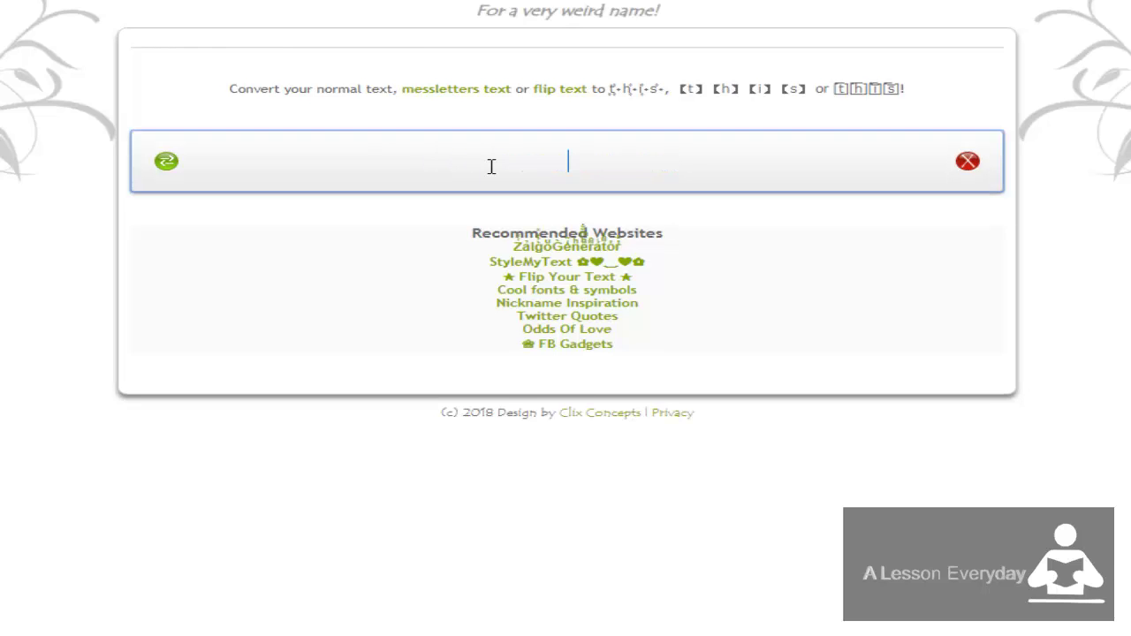
type("Sam")
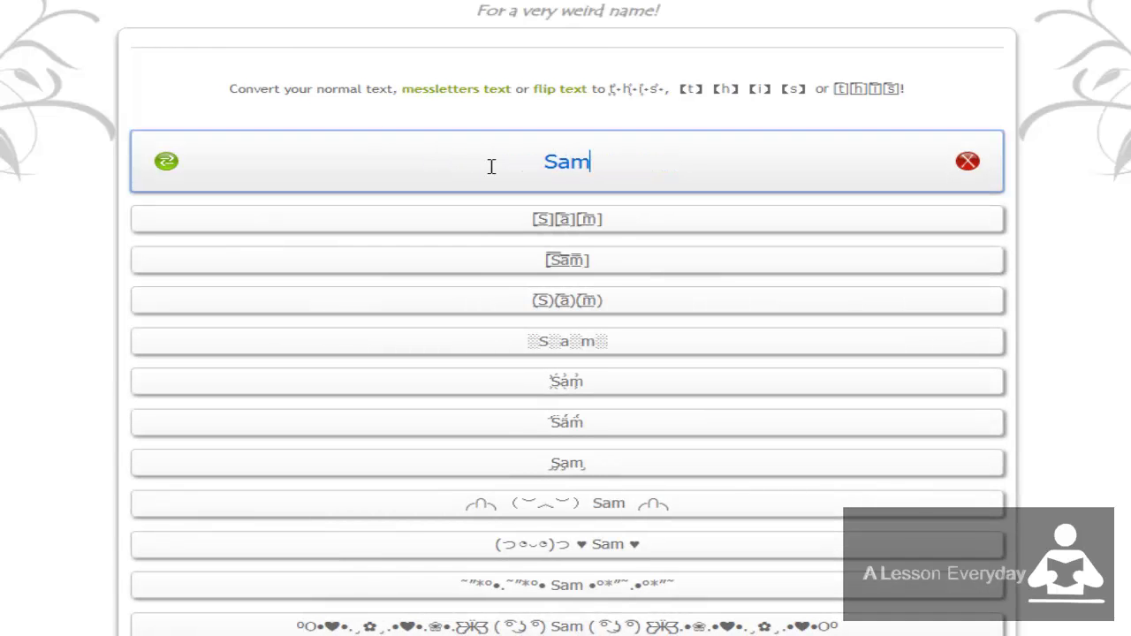
type("i")
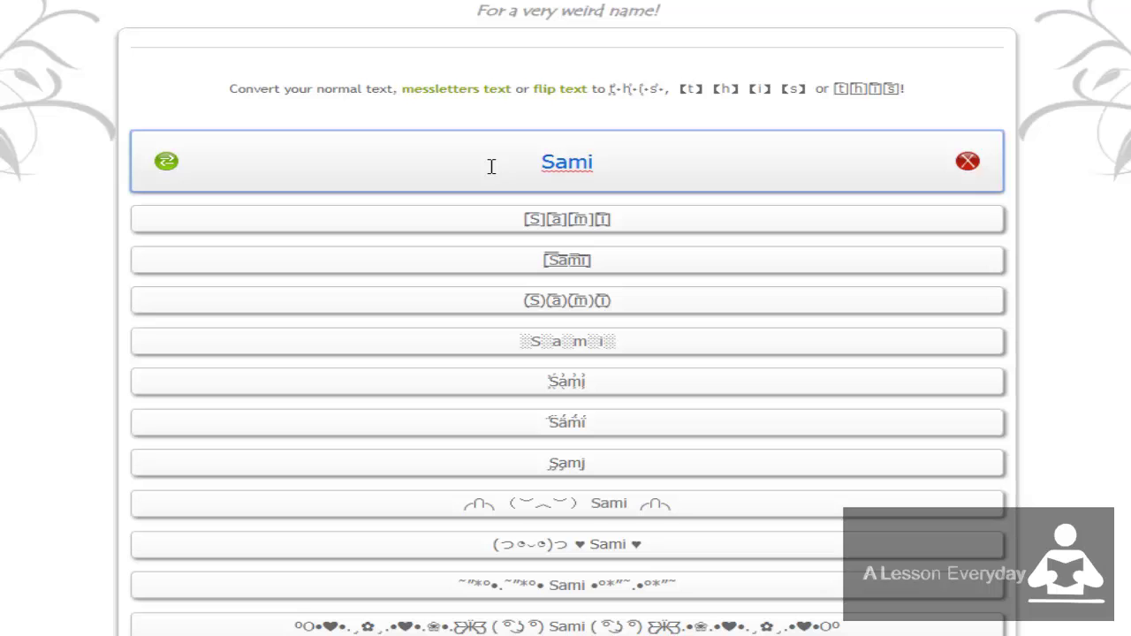
scroll(594, 225, "down", 1)
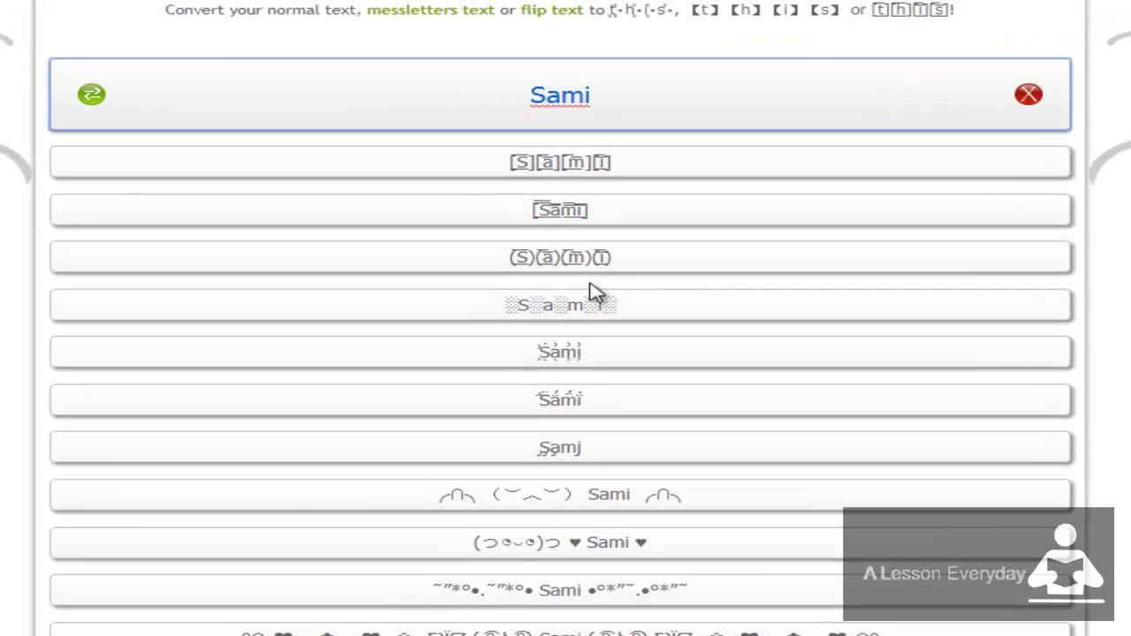
scroll(596, 295, "down", 2)
scroll(588, 400, "down", 2)
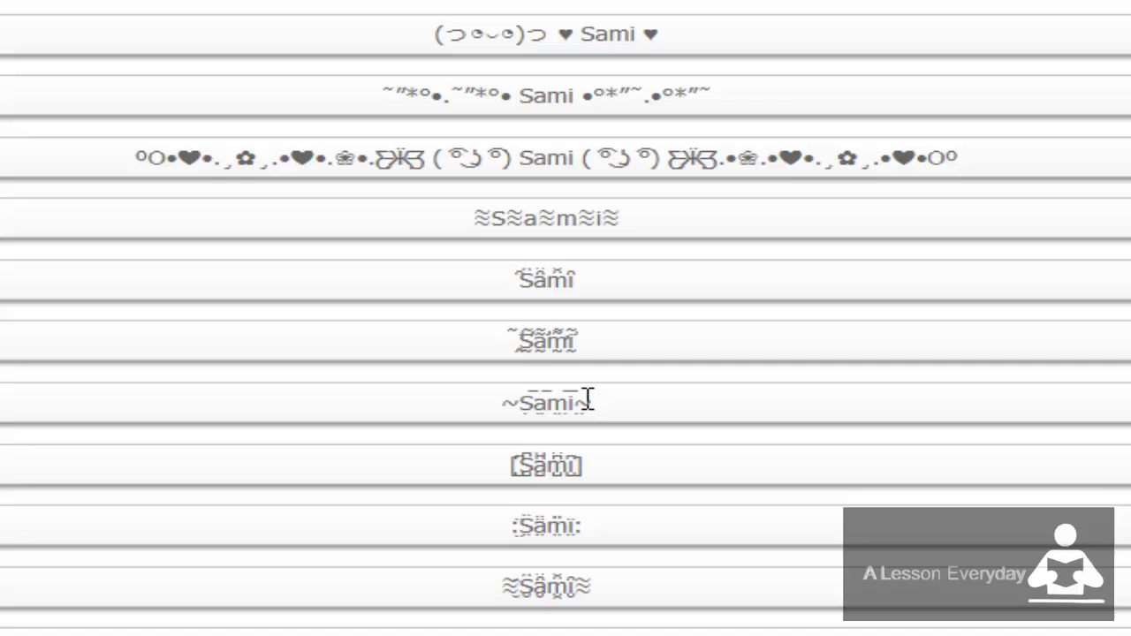
scroll(588, 399, "down", 5)
scroll(587, 399, "down", 3)
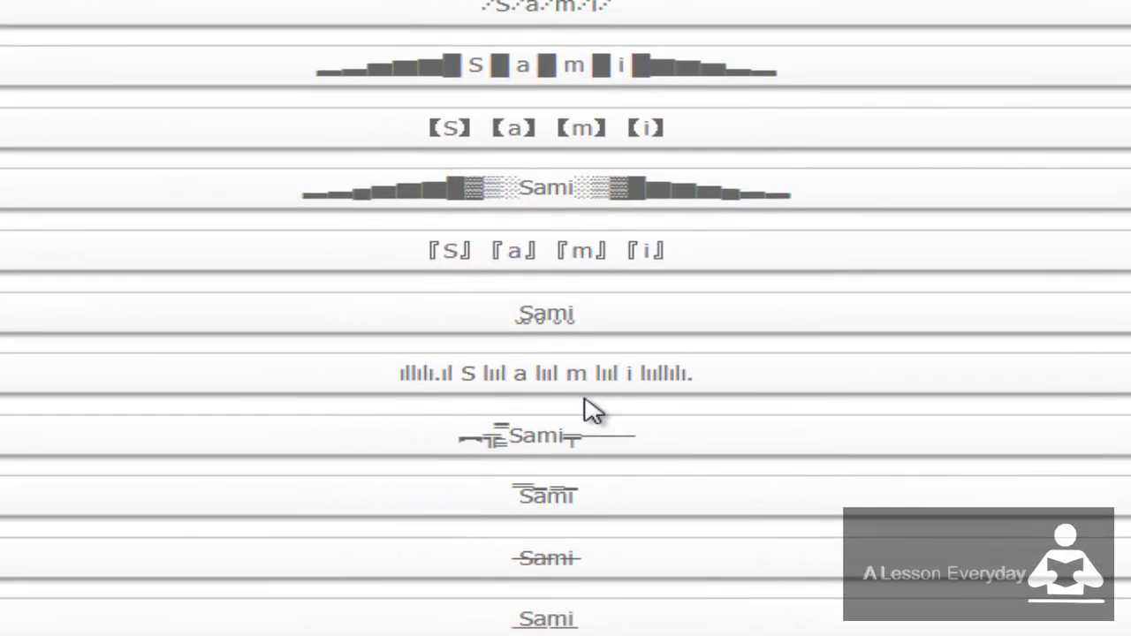
scroll(587, 409, "down", 2)
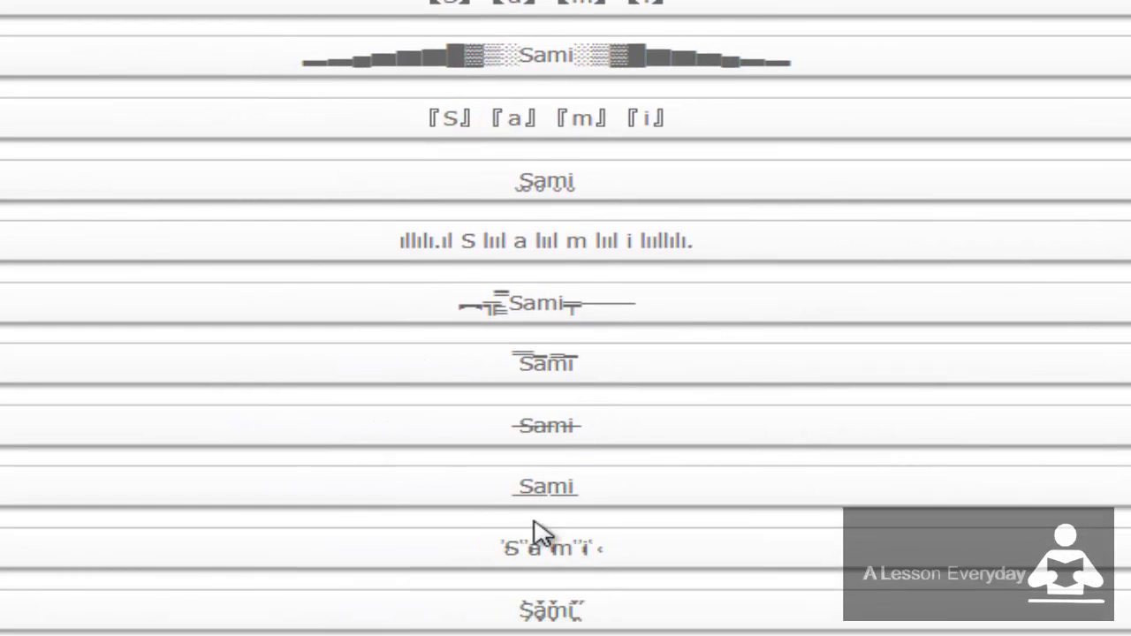
scroll(537, 530, "down", 5)
scroll(537, 519, "up", 10)
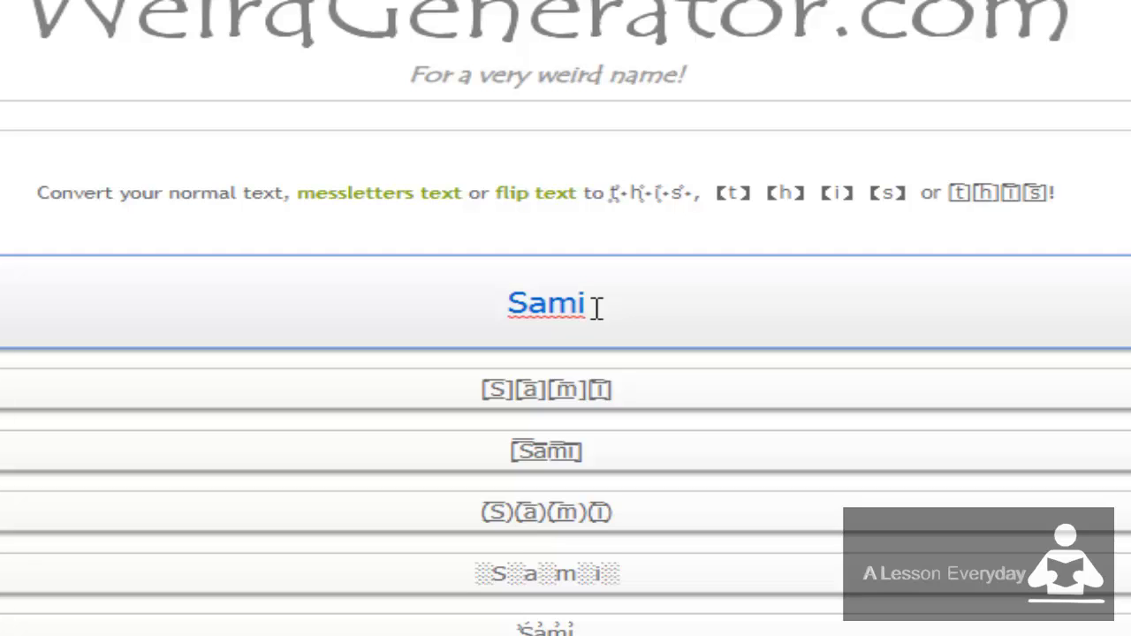
left_click_drag(596, 307, 488, 307)
left_click(545, 305)
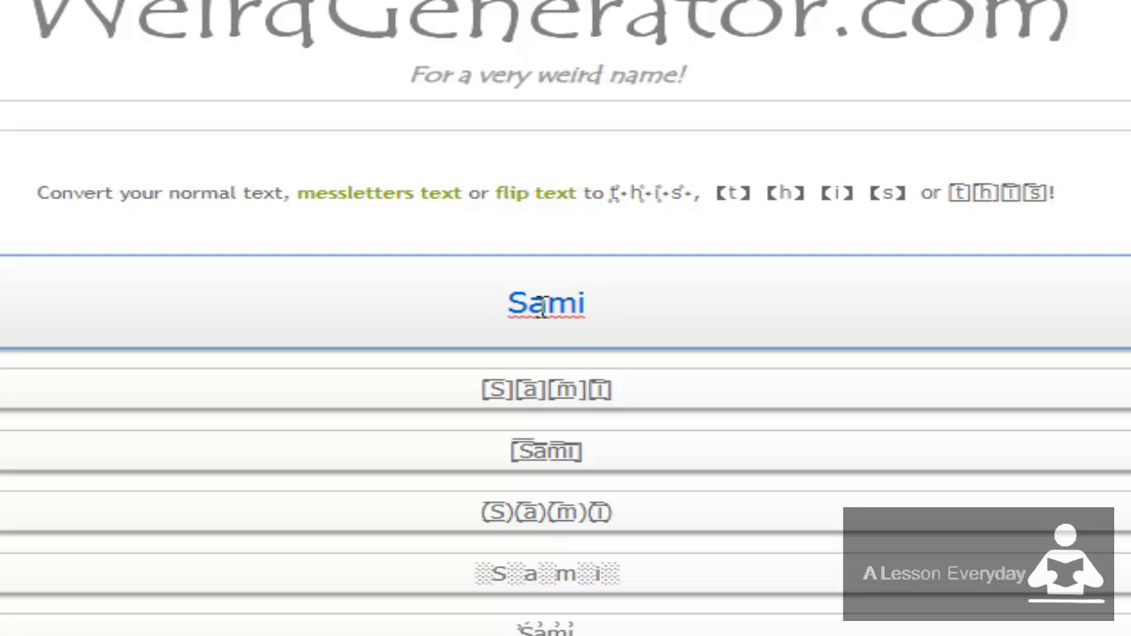